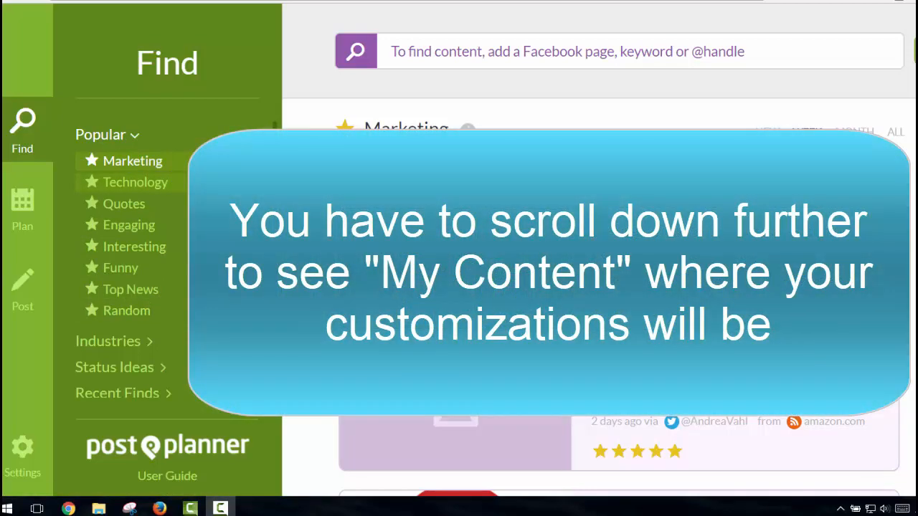
Expand the Industries group in the Find sidebar's content categories
{"action": "left_click", "coordinate": [131, 347]}
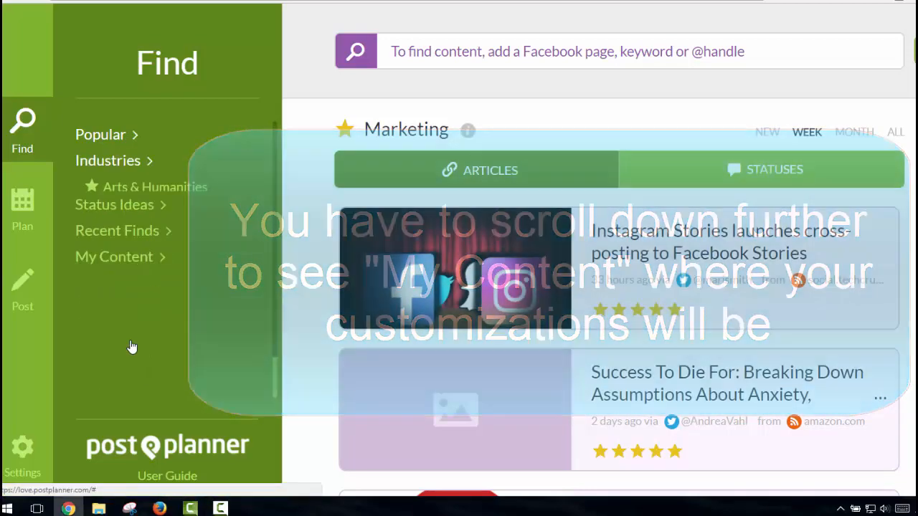
Expand Status Ideas and view Fill-In-The-Blank, Contests, then Family and Pets ideas
{"action": "scroll", "coordinate": [194, 272], "scroll_direction": "down", "scroll_amount": 2}
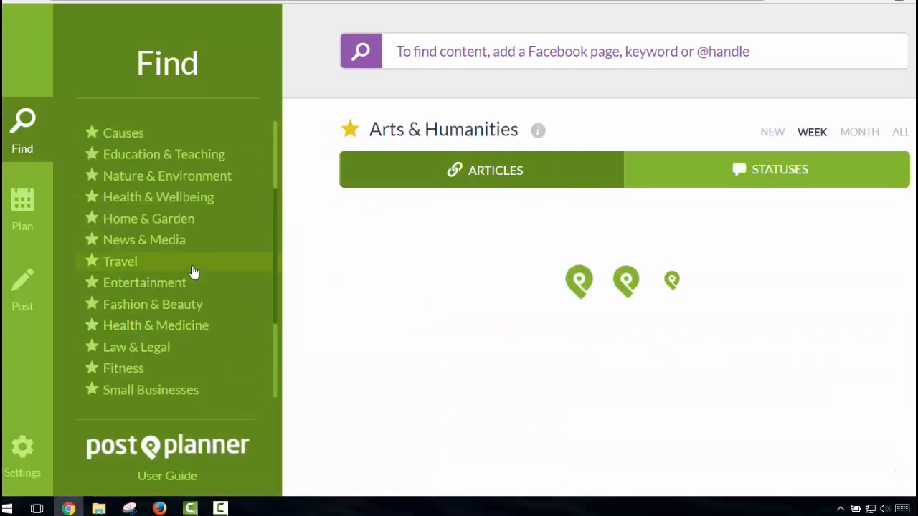
{"action": "scroll", "coordinate": [193, 271], "scroll_direction": "down", "scroll_amount": 2}
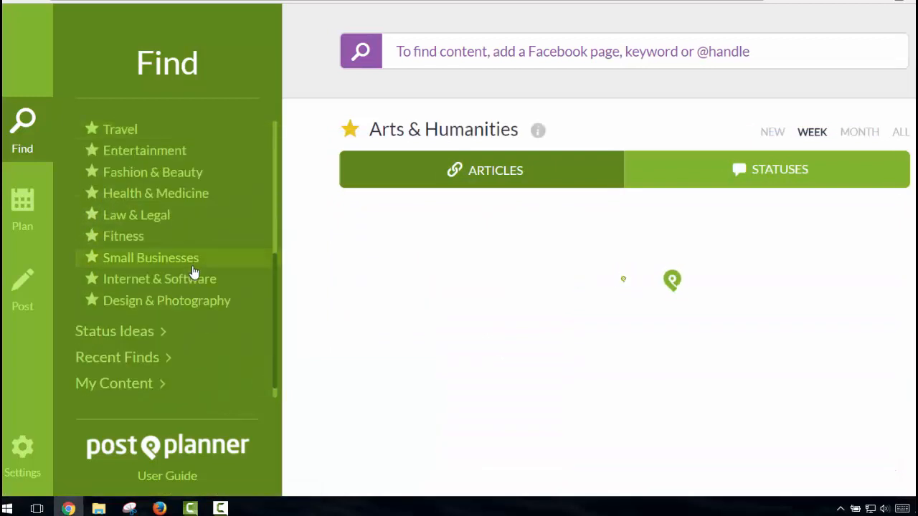
{"action": "left_click", "coordinate": [134, 336]}
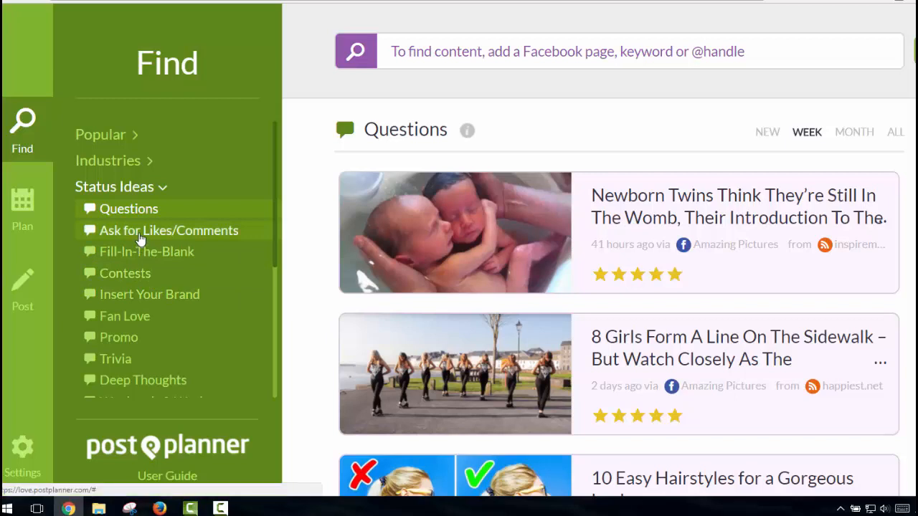
{"action": "left_click", "coordinate": [124, 254]}
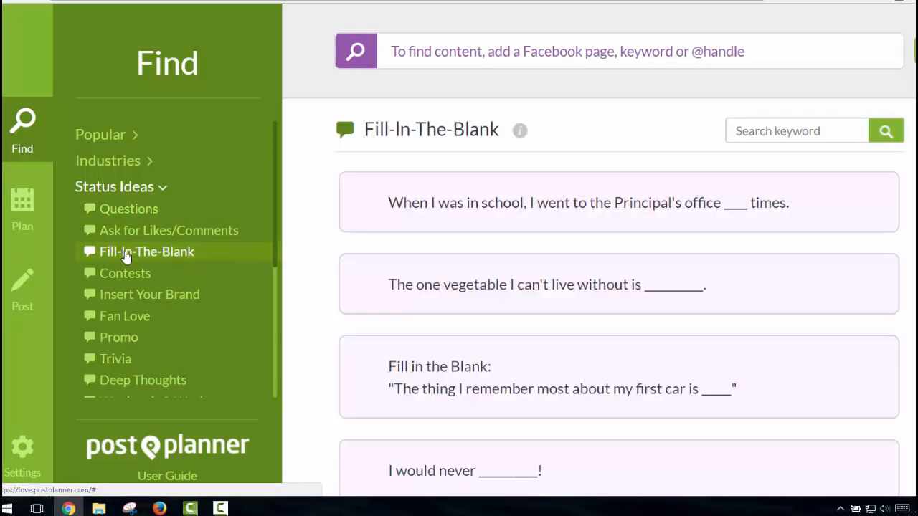
{"action": "left_click", "coordinate": [127, 277]}
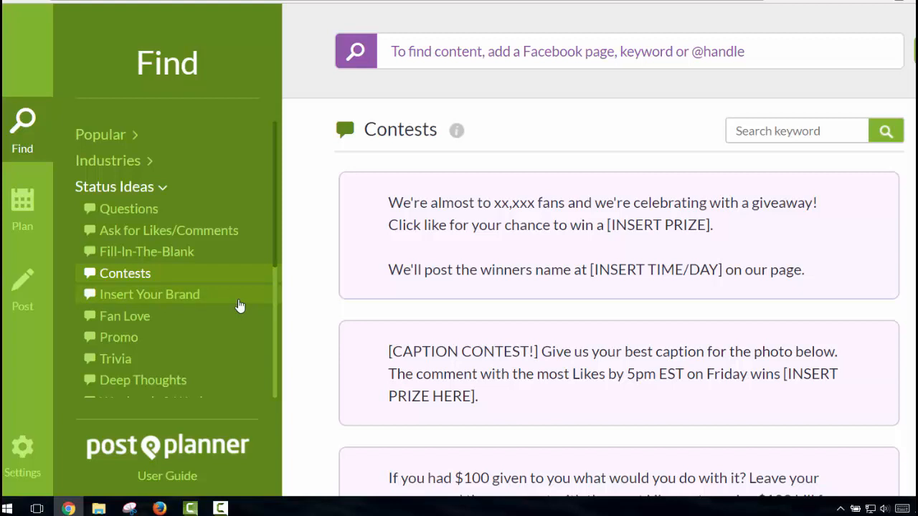
{"action": "scroll", "coordinate": [240, 306], "scroll_direction": "down", "scroll_amount": 2}
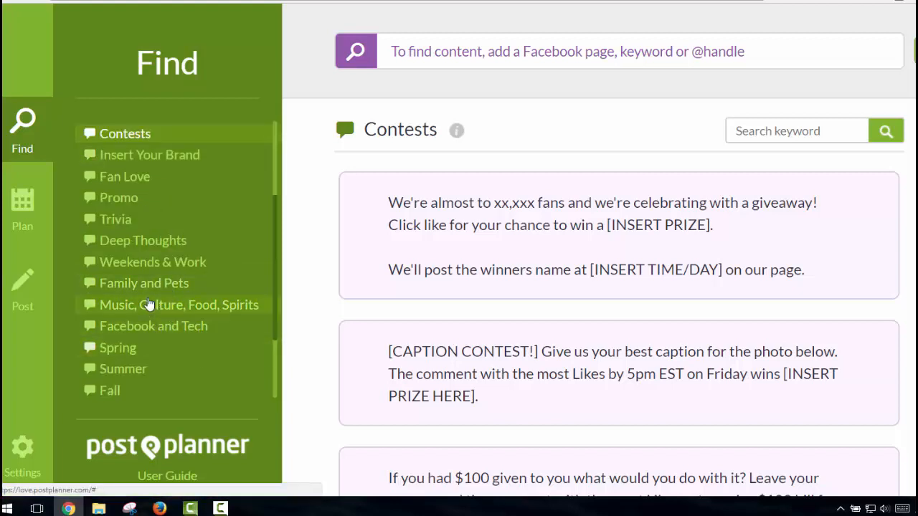
{"action": "left_click", "coordinate": [147, 287]}
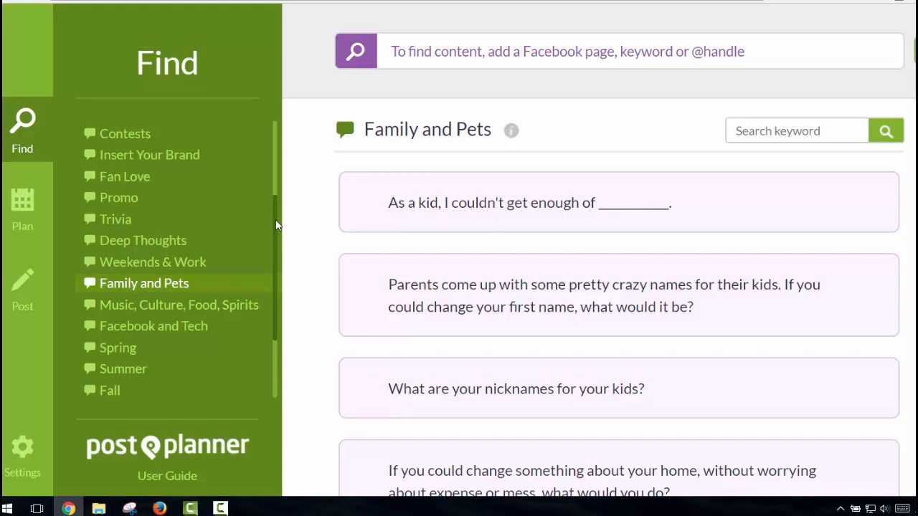
{"action": "scroll", "coordinate": [268, 219], "scroll_direction": "up", "scroll_amount": 2}
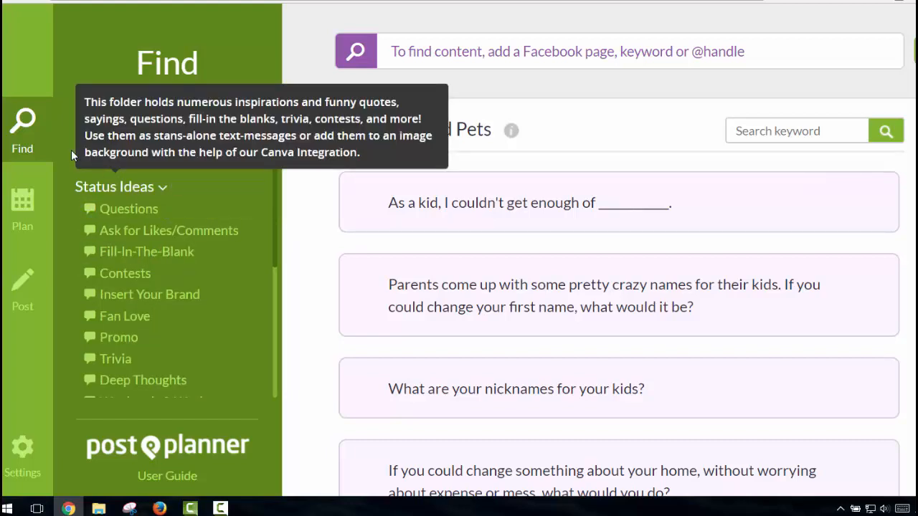
Load this week's Popular Marketing articles and scroll down to the blog post length piece
{"action": "left_click", "coordinate": [97, 136]}
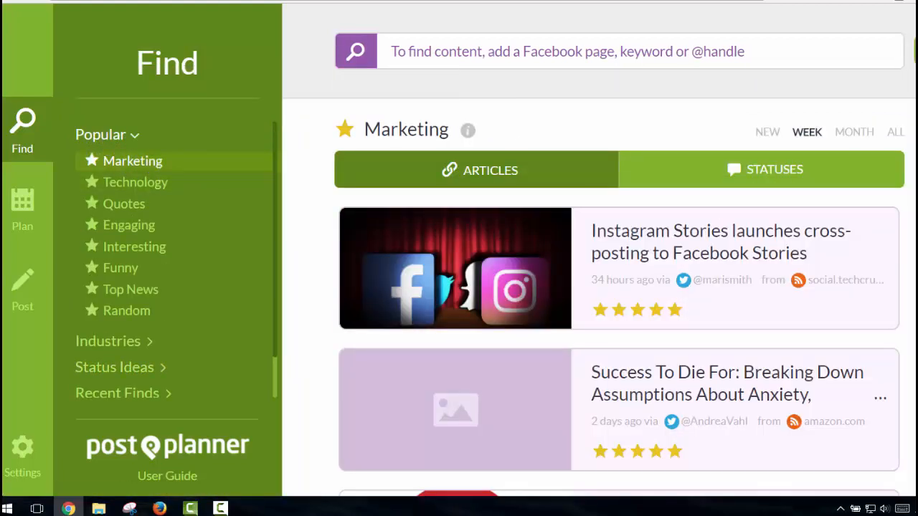
{"action": "scroll", "coordinate": [619, 287], "scroll_direction": "down", "scroll_amount": 1}
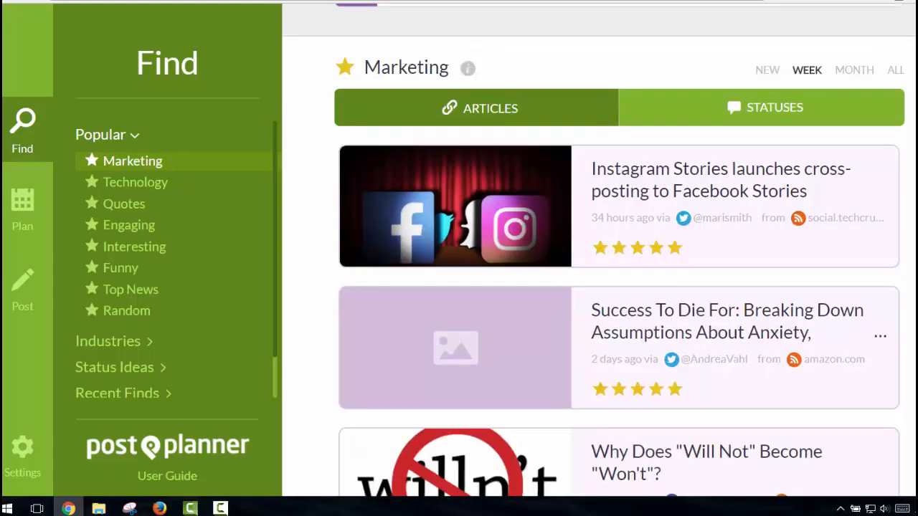
{"action": "scroll", "coordinate": [619, 287], "scroll_direction": "down", "scroll_amount": 3}
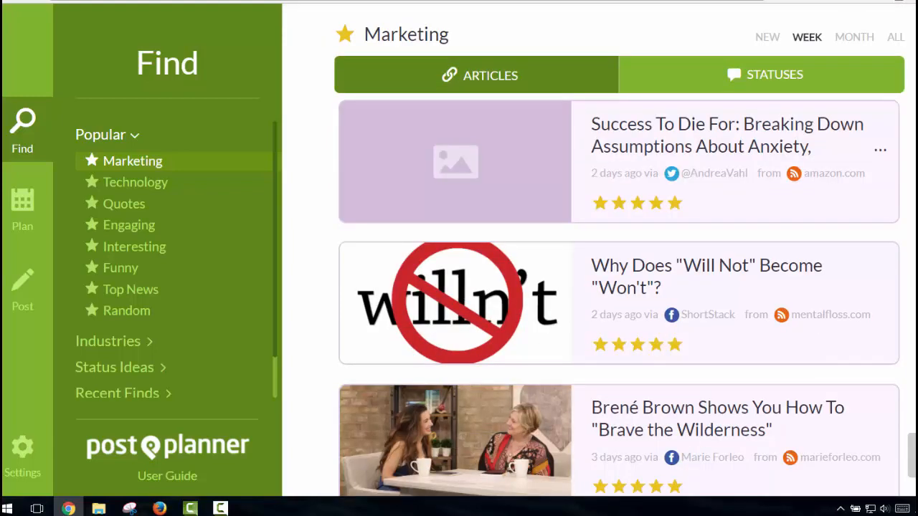
{"action": "scroll", "coordinate": [791, 344], "scroll_direction": "down", "scroll_amount": 8}
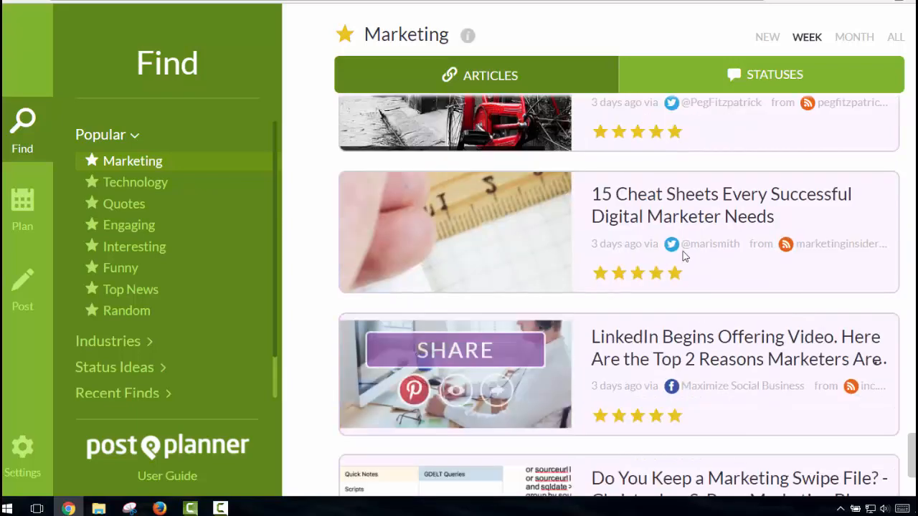
{"action": "mouse_move", "coordinate": [655, 230]}
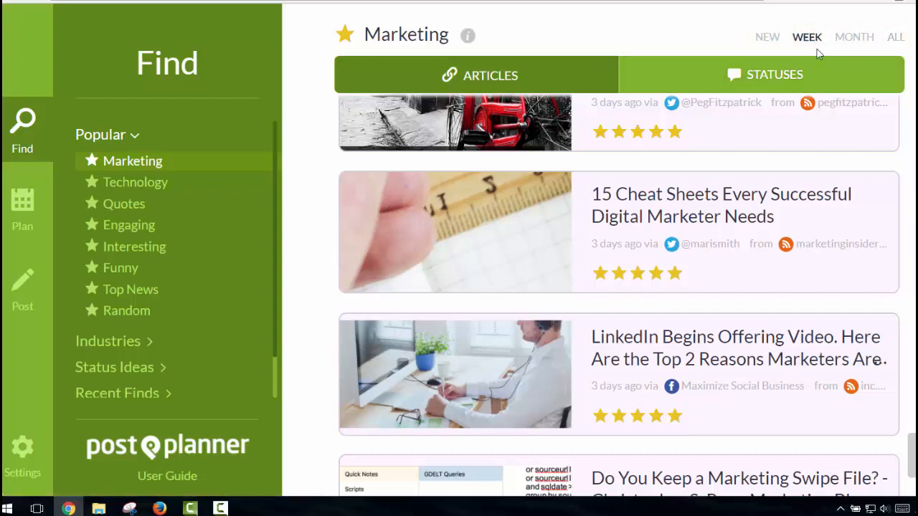
{"action": "scroll", "coordinate": [617, 294], "scroll_direction": "down", "scroll_amount": 8}
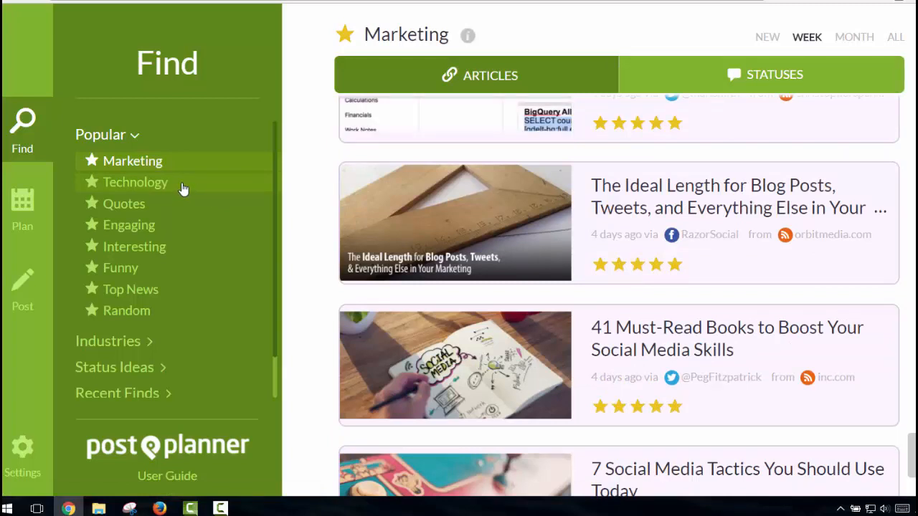
Show Popular > Random photos for the week and scroll through the cards
{"action": "left_click", "coordinate": [140, 318]}
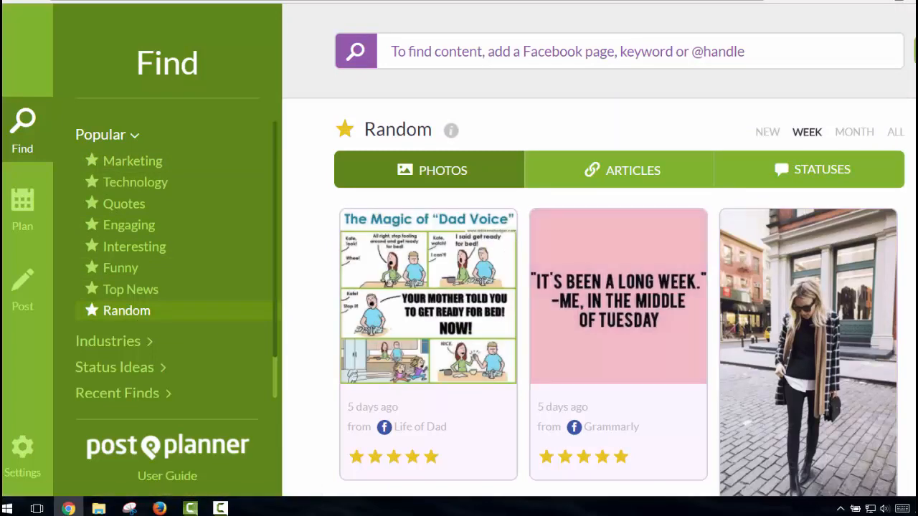
{"action": "scroll", "coordinate": [616, 286], "scroll_direction": "down", "scroll_amount": 4}
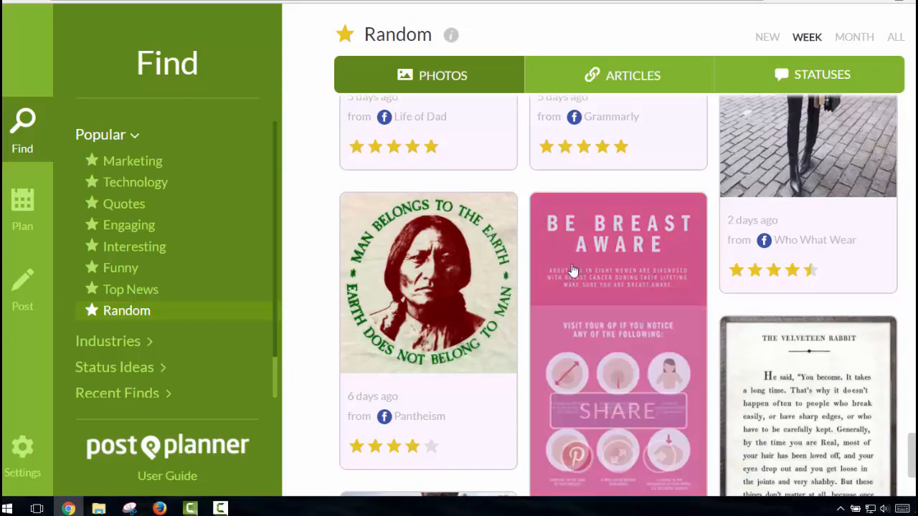
{"action": "mouse_move", "coordinate": [377, 256]}
{"action": "mouse_move", "coordinate": [666, 288]}
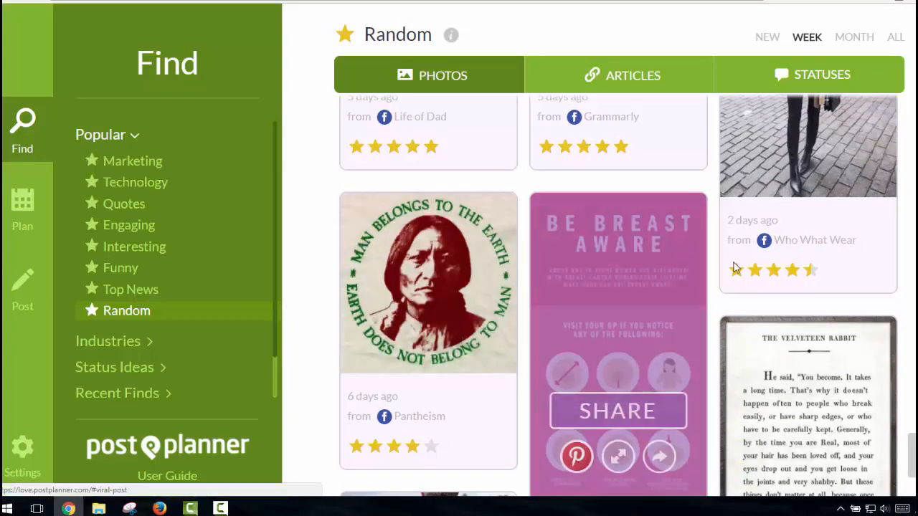
{"action": "scroll", "coordinate": [678, 282], "scroll_direction": "down", "scroll_amount": 1}
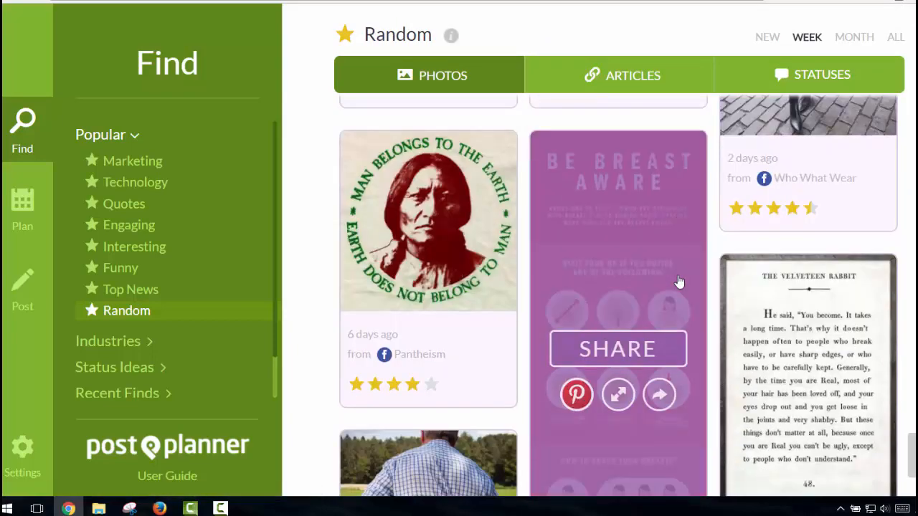
{"action": "scroll", "coordinate": [678, 282], "scroll_direction": "down", "scroll_amount": 1}
{"action": "scroll", "coordinate": [678, 282], "scroll_direction": "up", "scroll_amount": 2}
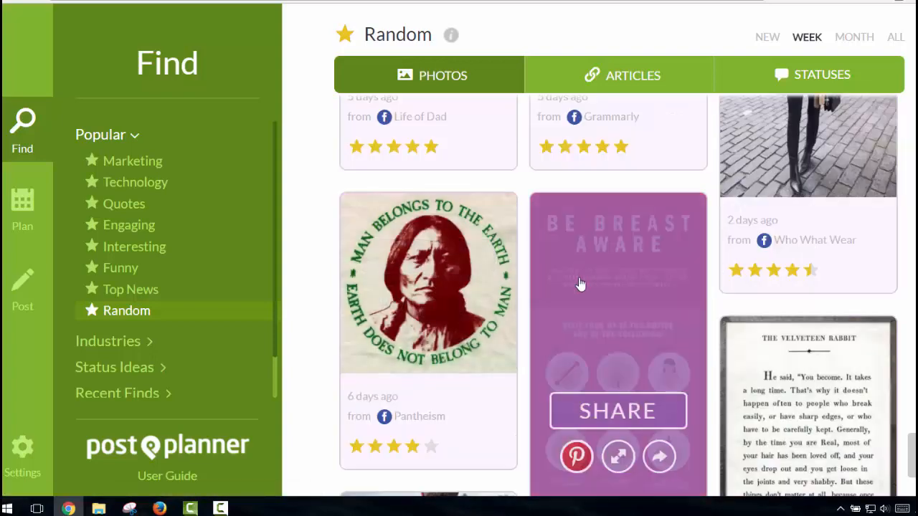
{"action": "mouse_move", "coordinate": [492, 319]}
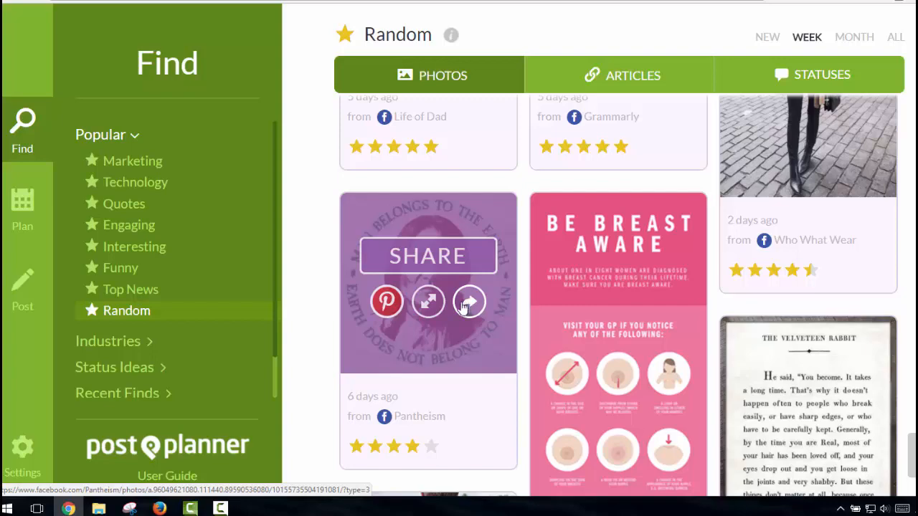
Enlarge the 'Man belongs to the earth' photo and start sharing it as a new post
{"action": "left_click", "coordinate": [429, 304]}
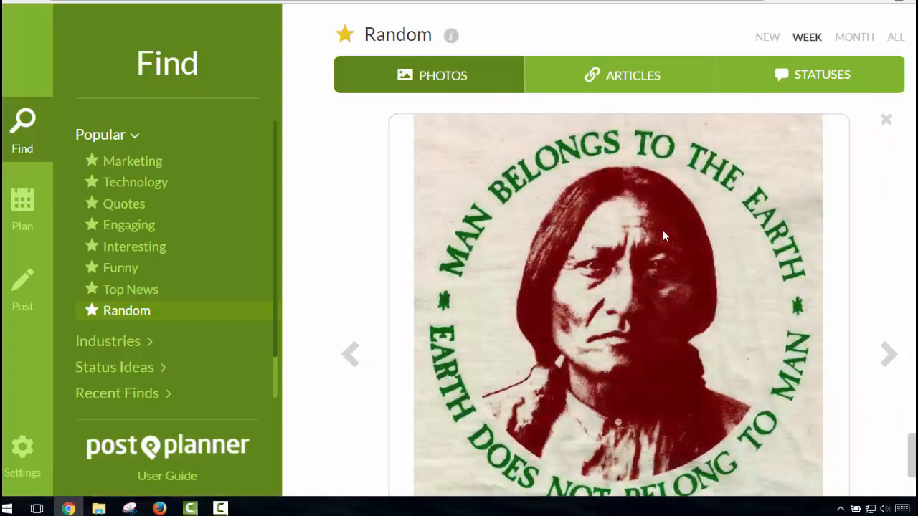
{"action": "mouse_move", "coordinate": [661, 232]}
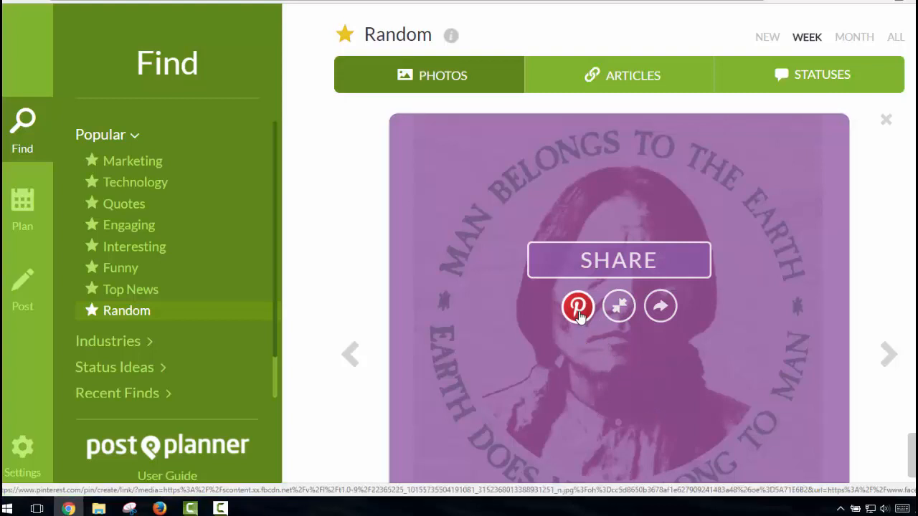
{"action": "left_click", "coordinate": [609, 267]}
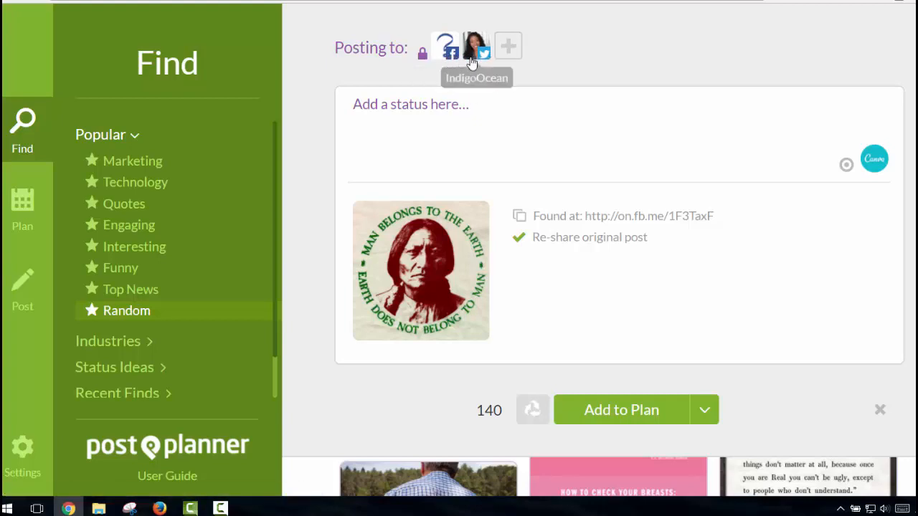
Post to Twitter only, caption it 'Something to think about.', and launch Canva
{"action": "left_click", "coordinate": [509, 51]}
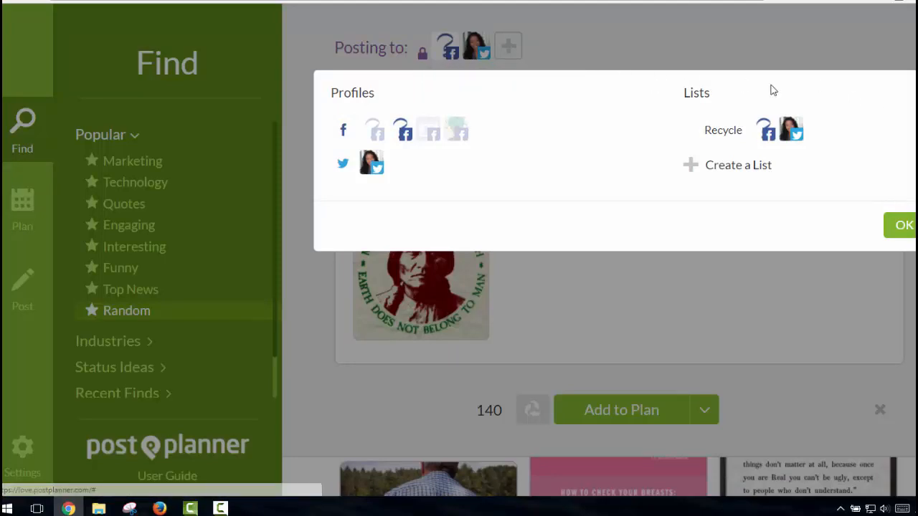
{"action": "left_click", "coordinate": [901, 226]}
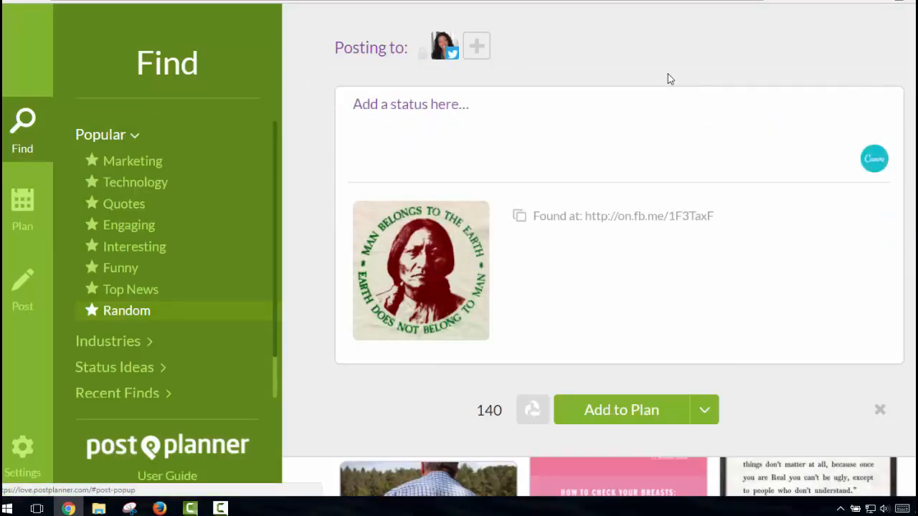
{"action": "left_click", "coordinate": [472, 118]}
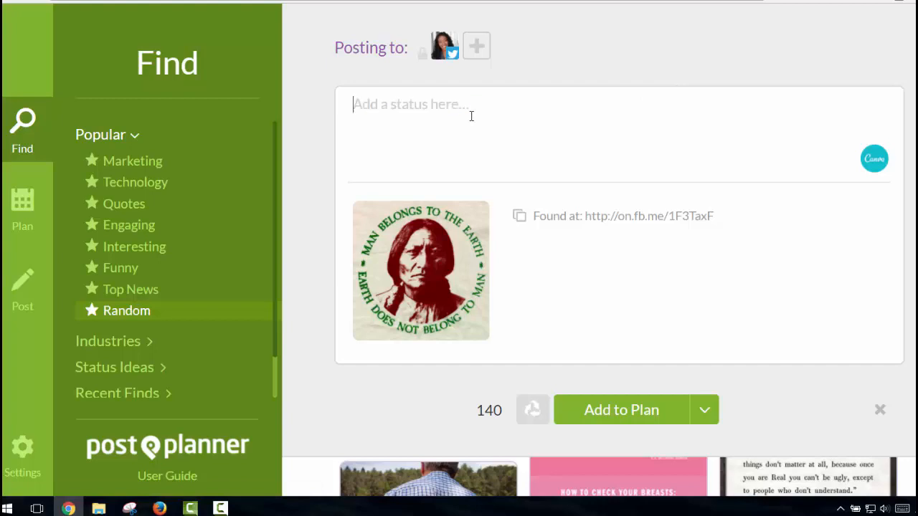
{"action": "type", "text": "Something to think about. Who do you"}
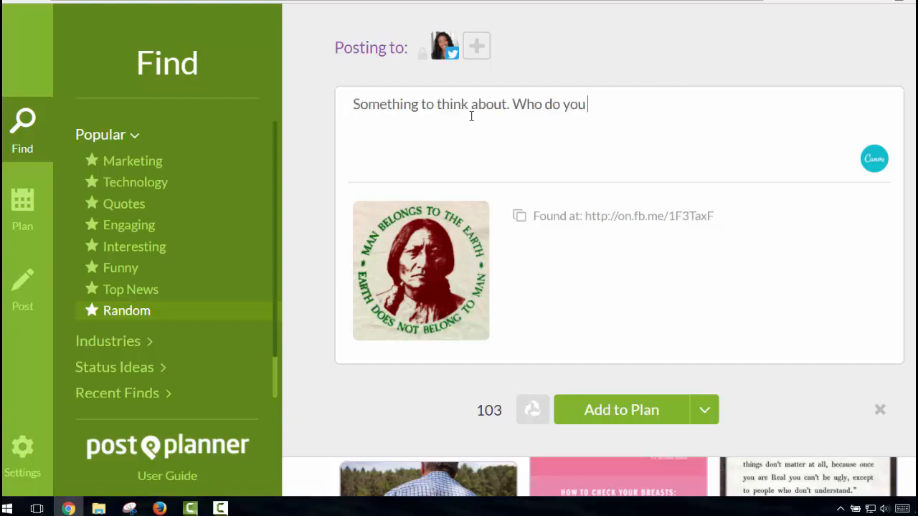
{"action": "key", "text": "BackSpace"}
{"action": "key", "text": "BackSpace"}
{"action": "key", "text": "BackSpace"}
{"action": "key", "text": "BackSpace"}
{"action": "key", "text": "BackSpace"}
{"action": "key", "text": "BackSpace"}
{"action": "key", "text": "BackSpace"}
{"action": "key", "text": "BackSpace"}
{"action": "key", "text": "BackSpace"}
{"action": "key", "text": "BackSpace"}
{"action": "key", "text": "BackSpace"}
{"action": "key", "text": "BackSpace"}
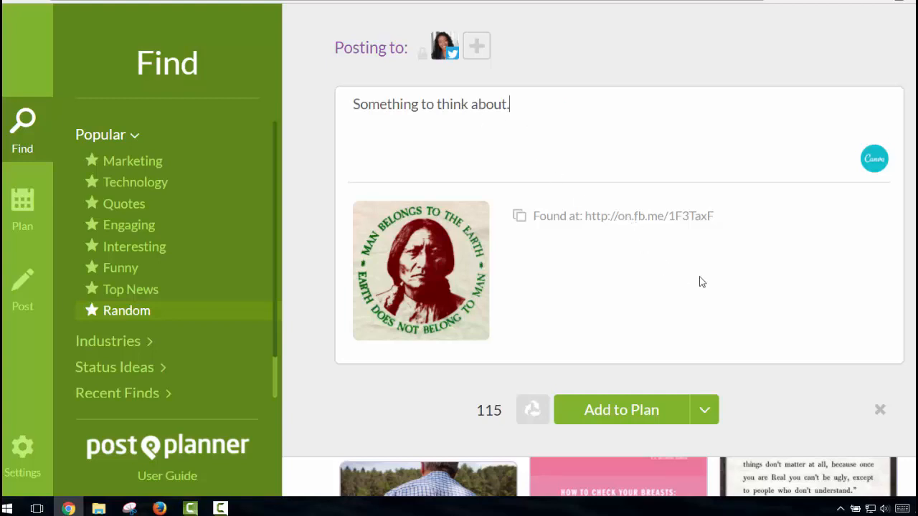
{"action": "left_click", "coordinate": [873, 161]}
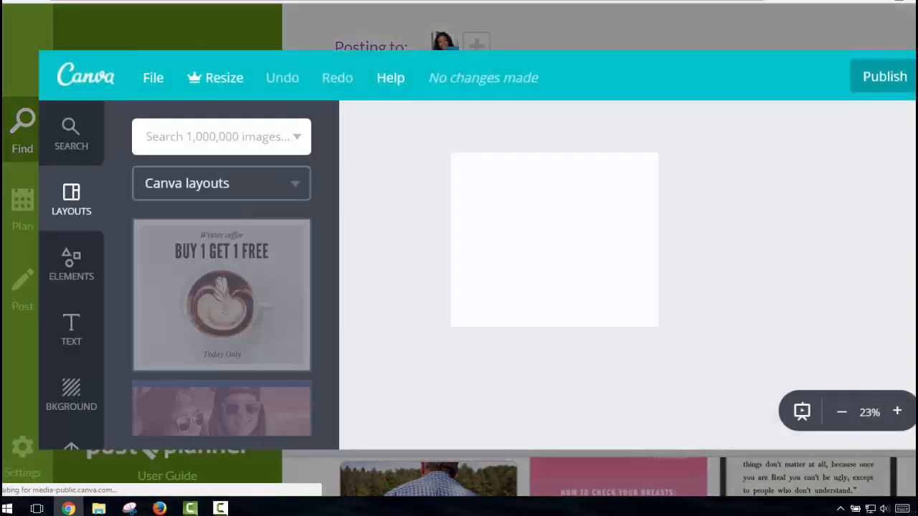
Close the empty Canva editor to return to the captioned post
{"action": "left_click", "coordinate": [914, 56]}
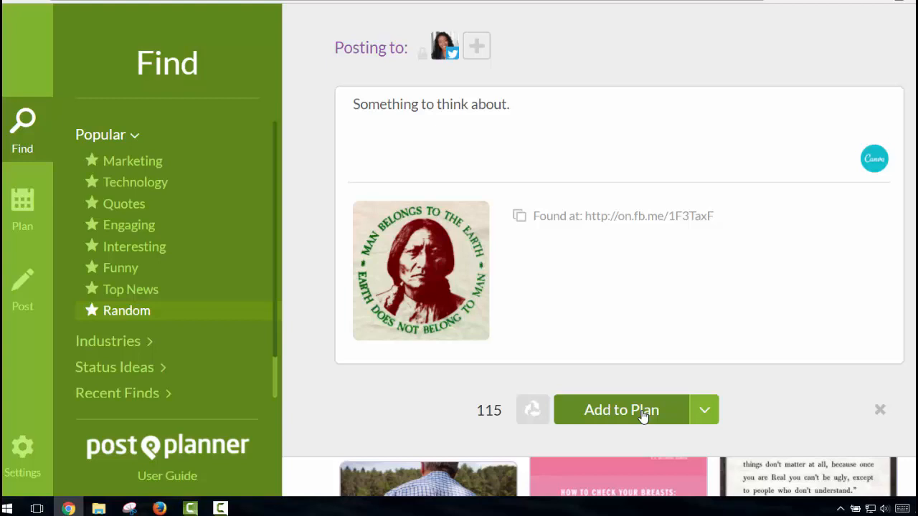
Review the Share Next, Share Now and Schedule options, then add the post to the plan
{"action": "left_click", "coordinate": [705, 412]}
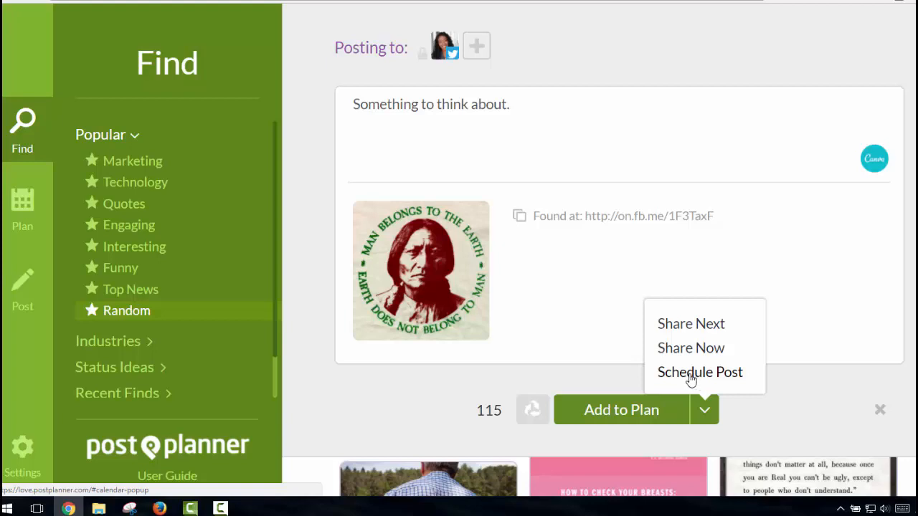
{"action": "left_click", "coordinate": [802, 406]}
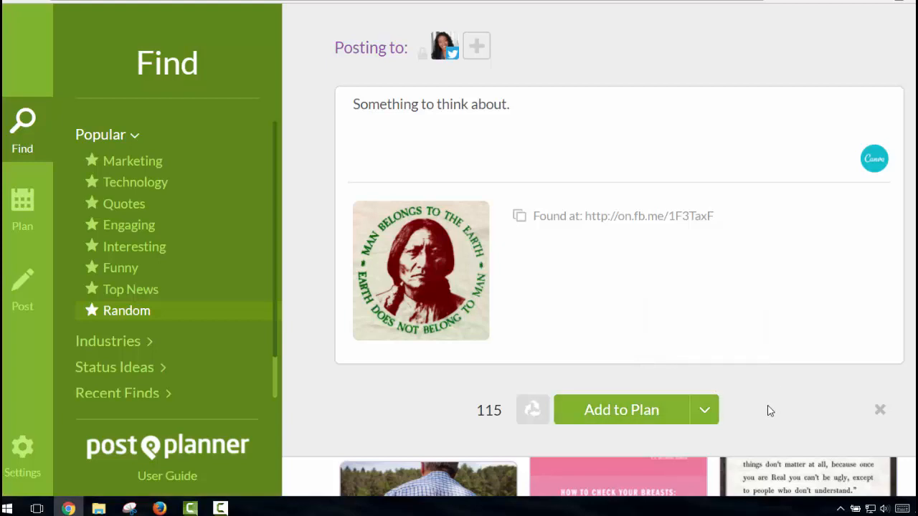
{"action": "left_click", "coordinate": [608, 409]}
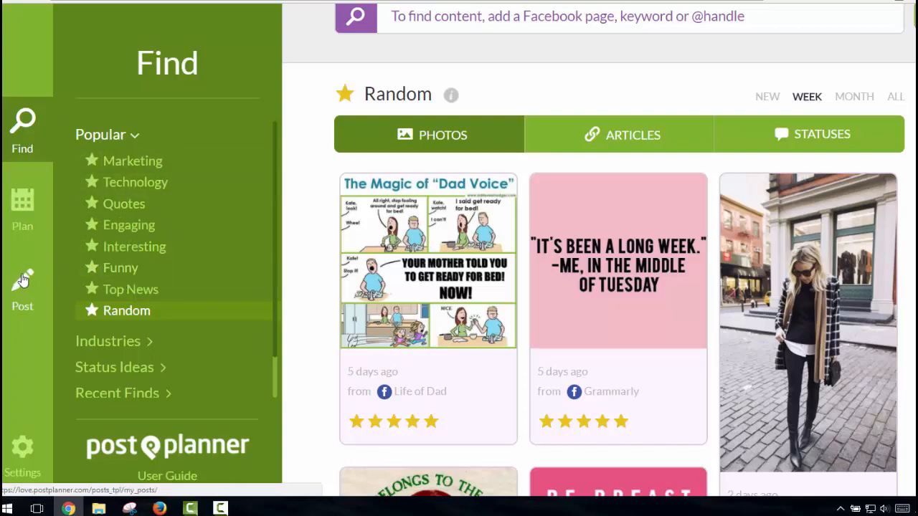
Open the Twitter profile's Default Plan with its 7:30 AM, 12:00 PM and 6:00 PM slots
{"action": "left_click", "coordinate": [19, 224]}
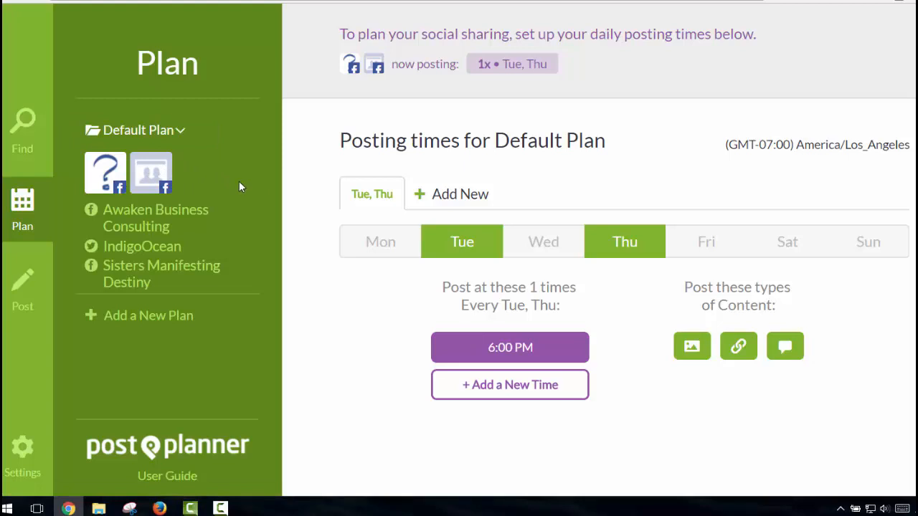
{"action": "left_click", "coordinate": [170, 249]}
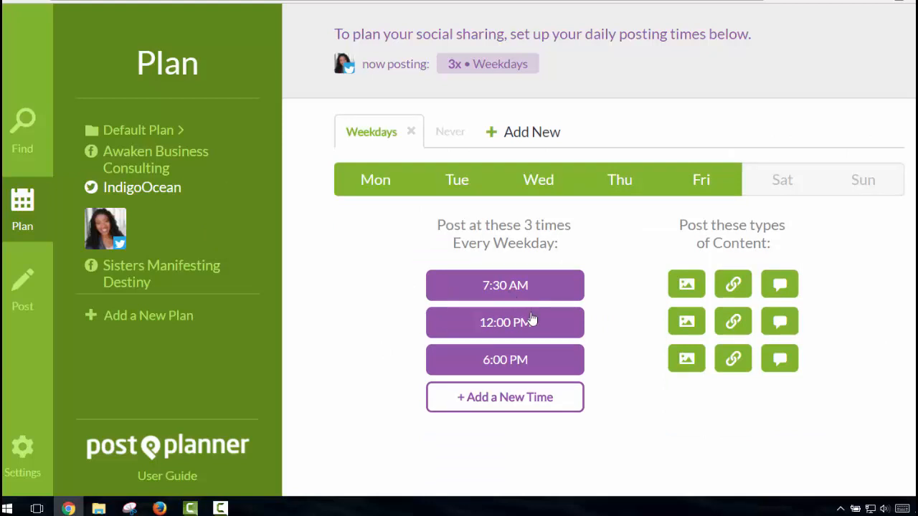
{"action": "mouse_move", "coordinate": [518, 338]}
{"action": "mouse_move", "coordinate": [524, 378]}
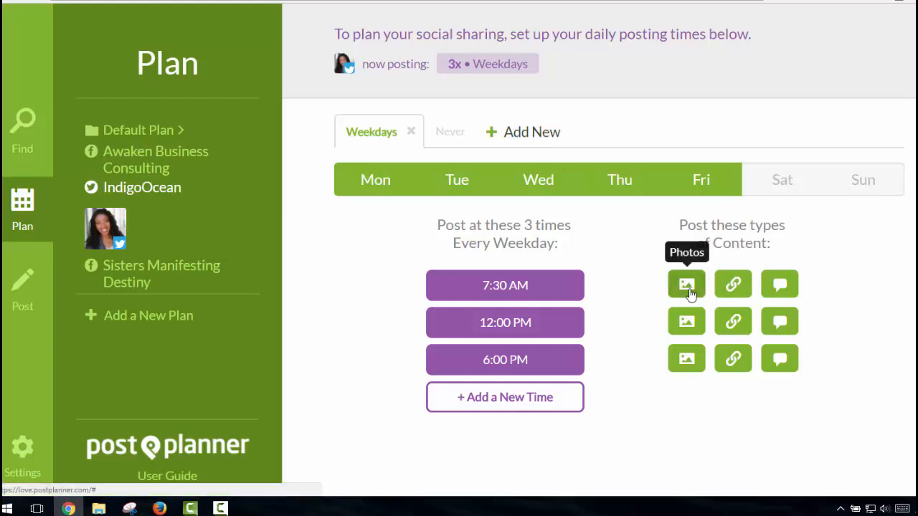
Remove Articles from the 7:30 AM slot and Texts from the 6:00 PM slot
{"action": "left_click", "coordinate": [734, 286]}
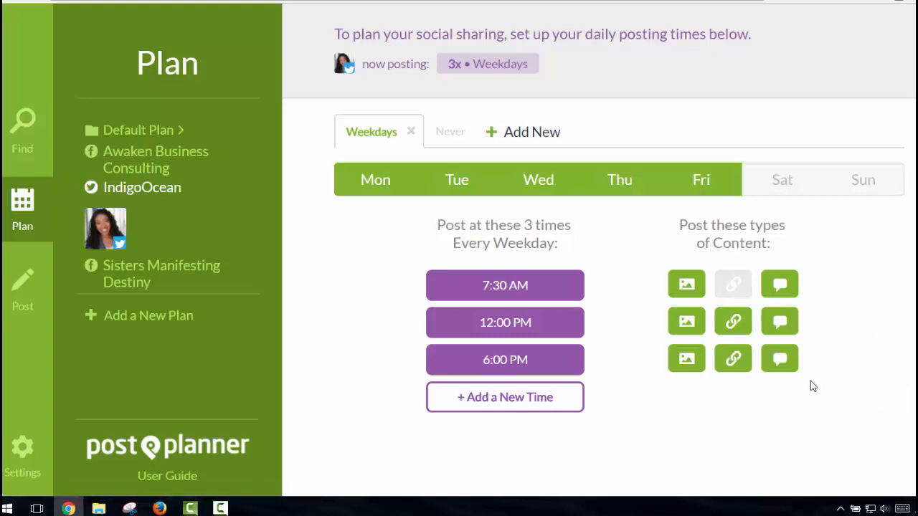
{"action": "left_click", "coordinate": [780, 365]}
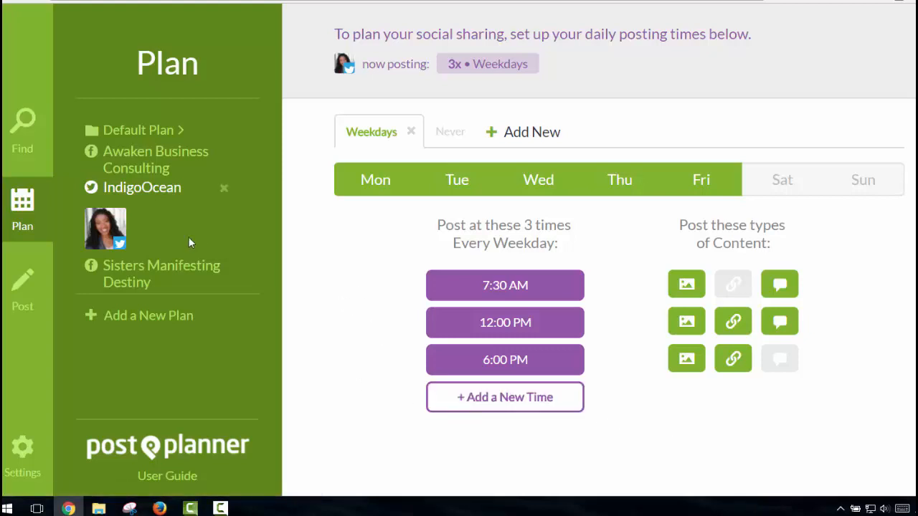
Check the Awaken Business Consulting and Default Plan posting times, then view the planned posts list
{"action": "left_click", "coordinate": [161, 165]}
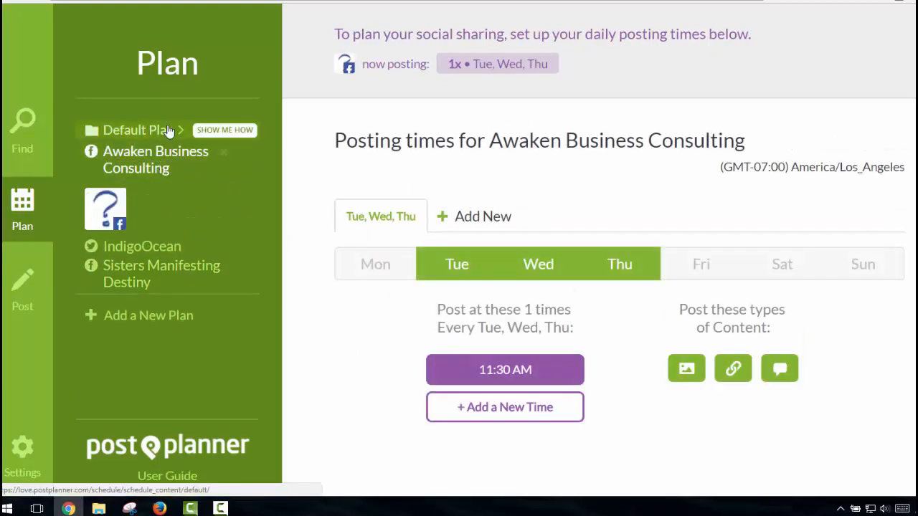
{"action": "left_click", "coordinate": [168, 131]}
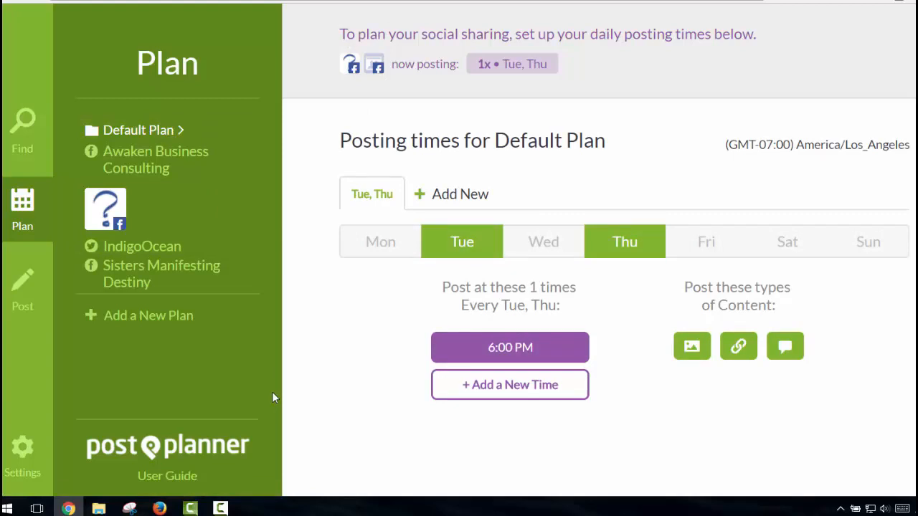
{"action": "left_click", "coordinate": [22, 292]}
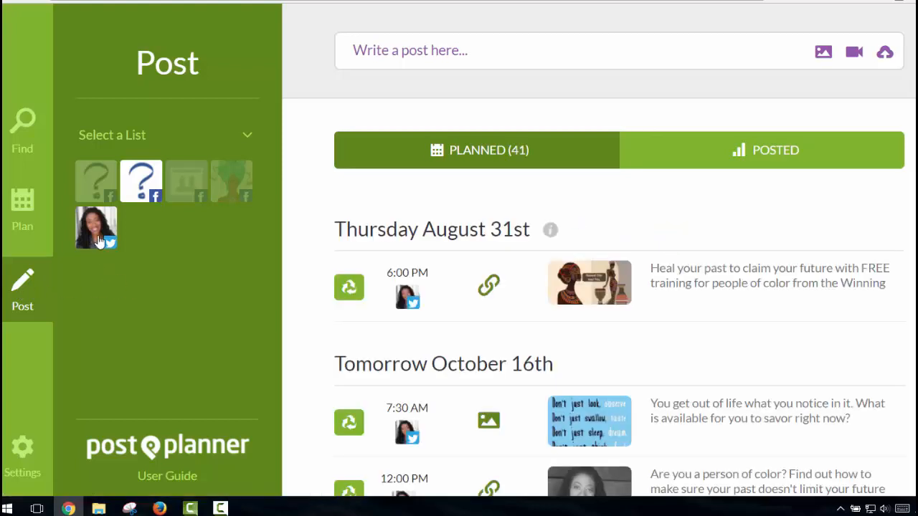
Filter planned posts to the Twitter profile and scroll to Friday October 20th's 'Something to think about.' post
{"action": "left_click", "coordinate": [99, 240]}
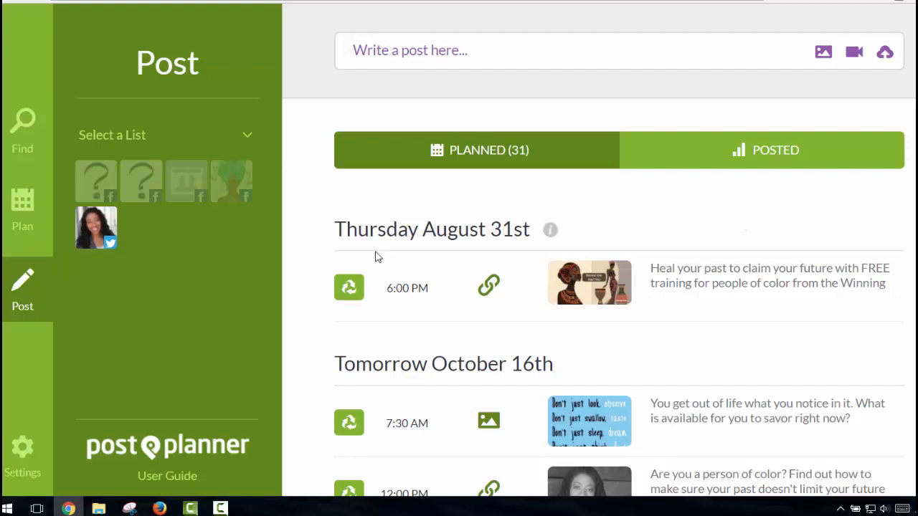
{"action": "scroll", "coordinate": [375, 256], "scroll_direction": "down", "scroll_amount": 3}
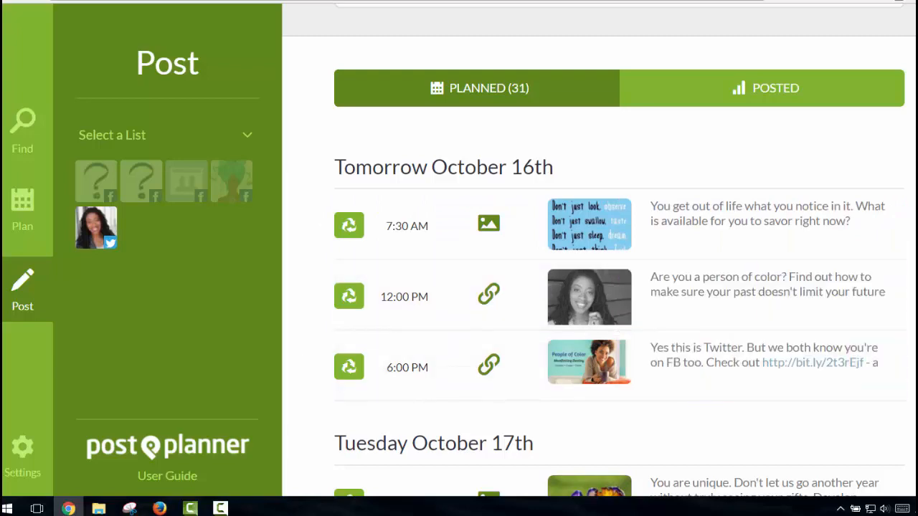
{"action": "scroll", "coordinate": [896, 351], "scroll_direction": "down", "scroll_amount": 3}
{"action": "scroll", "coordinate": [619, 273], "scroll_direction": "down", "scroll_amount": 7}
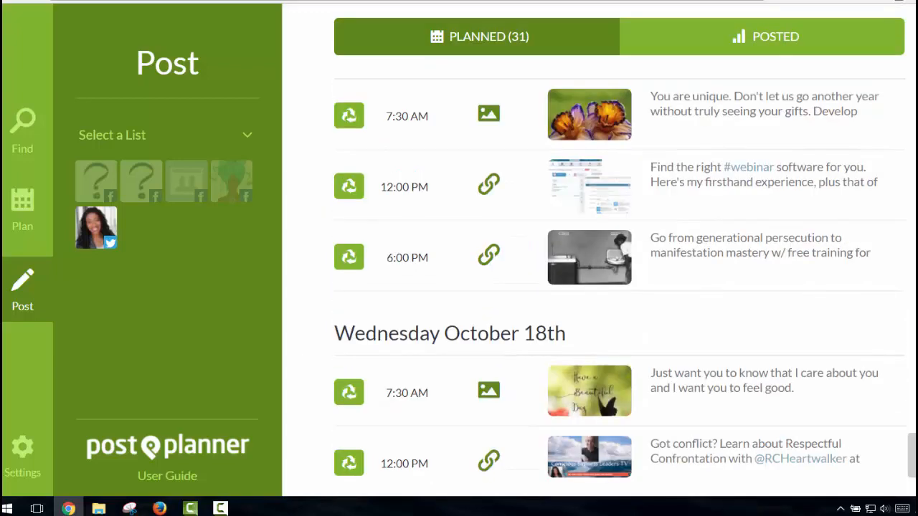
{"action": "scroll", "coordinate": [579, 265], "scroll_direction": "down", "scroll_amount": 5}
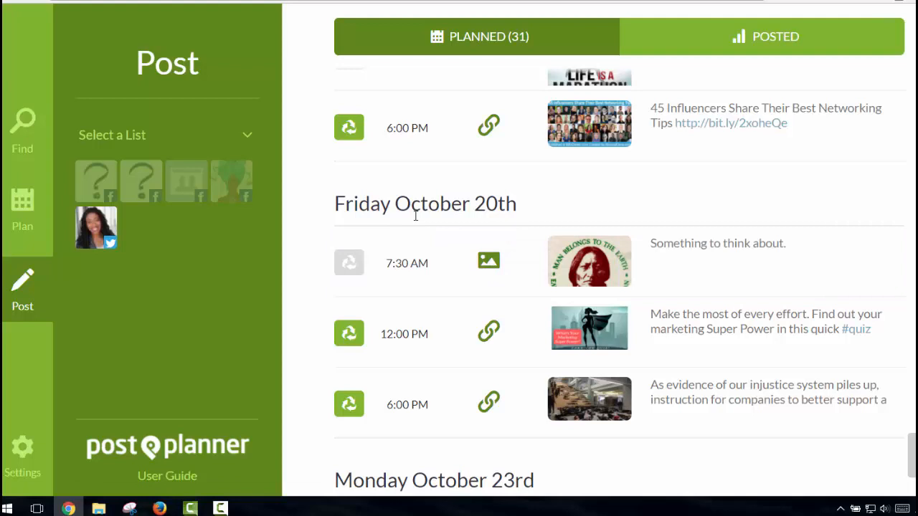
Scroll to Wednesday October 25th and expand the 12:00 PM 'Pits-to-Perch' post
{"action": "mouse_move", "coordinate": [428, 238]}
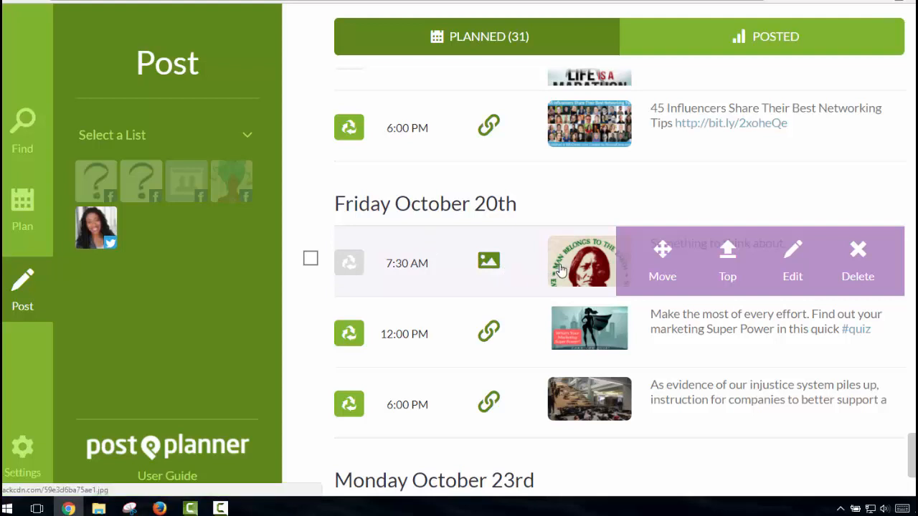
{"action": "scroll", "coordinate": [561, 268], "scroll_direction": "down", "scroll_amount": 3}
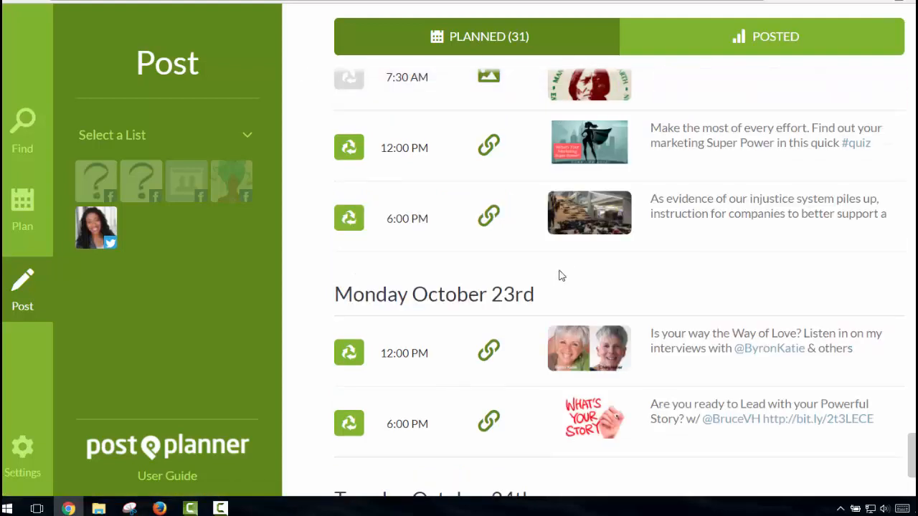
{"action": "scroll", "coordinate": [560, 271], "scroll_direction": "down", "scroll_amount": 6}
{"action": "scroll", "coordinate": [560, 272], "scroll_direction": "down", "scroll_amount": 10}
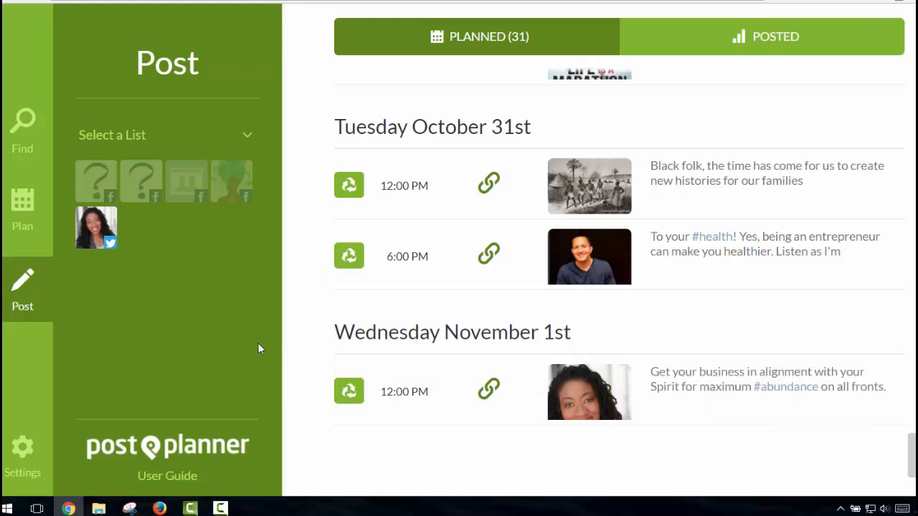
{"action": "scroll", "coordinate": [741, 360], "scroll_direction": "up", "scroll_amount": 4}
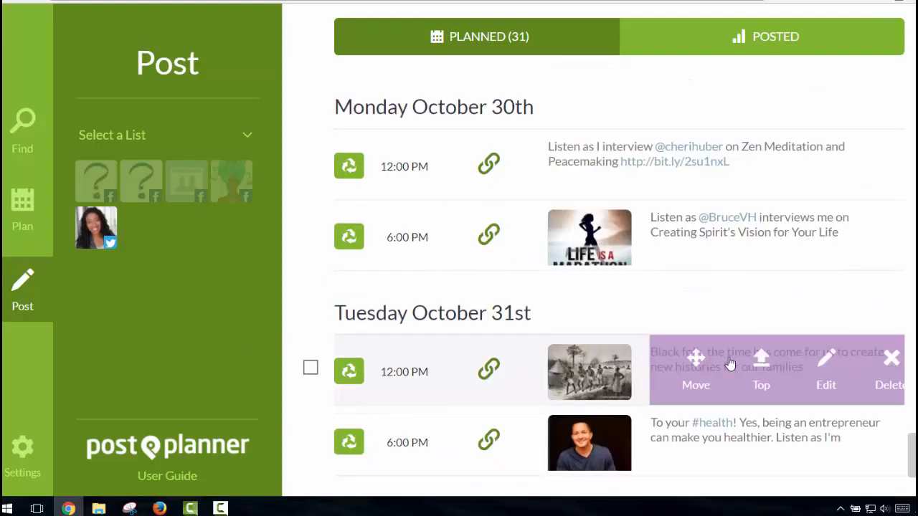
{"action": "mouse_move", "coordinate": [857, 286]}
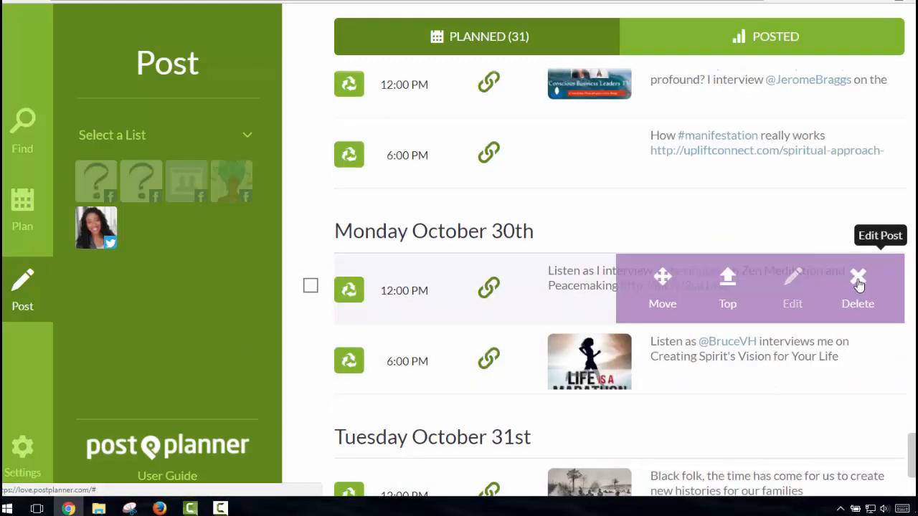
{"action": "scroll", "coordinate": [799, 273], "scroll_direction": "up", "scroll_amount": 3}
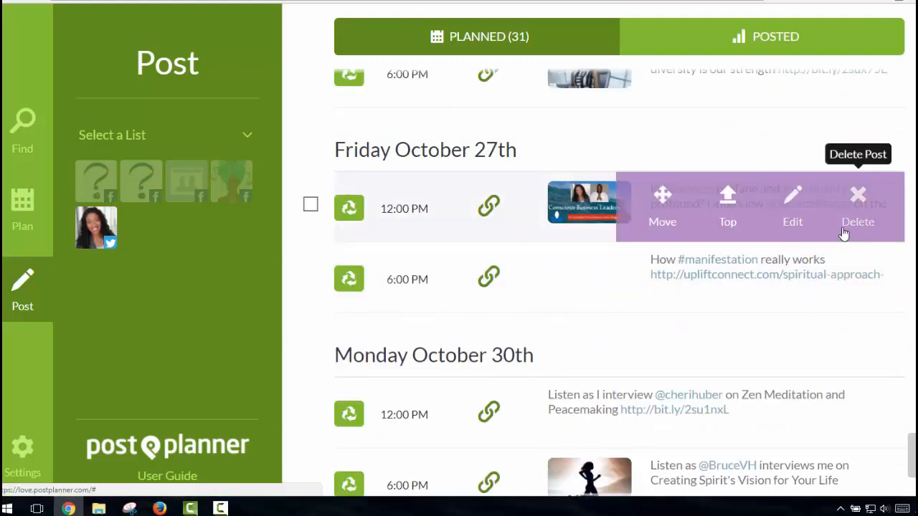
{"action": "scroll", "coordinate": [844, 231], "scroll_direction": "up", "scroll_amount": 5}
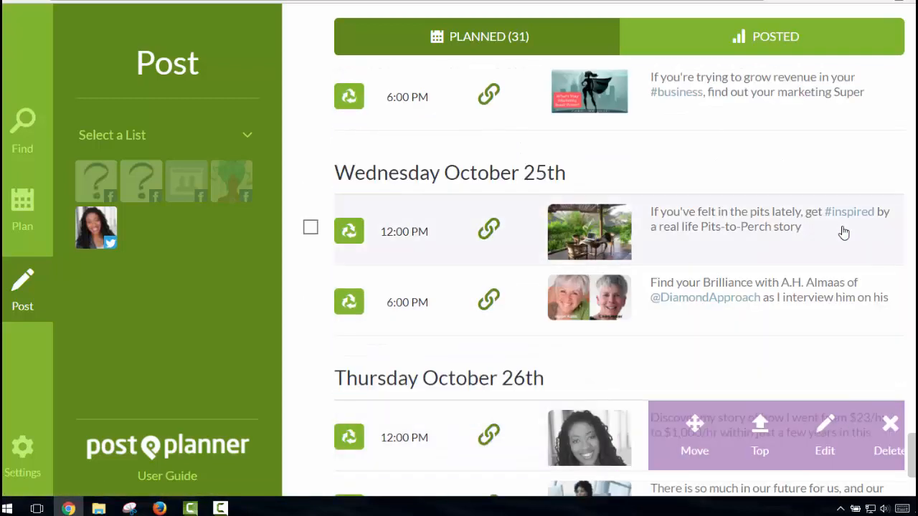
{"action": "mouse_move", "coordinate": [730, 281]}
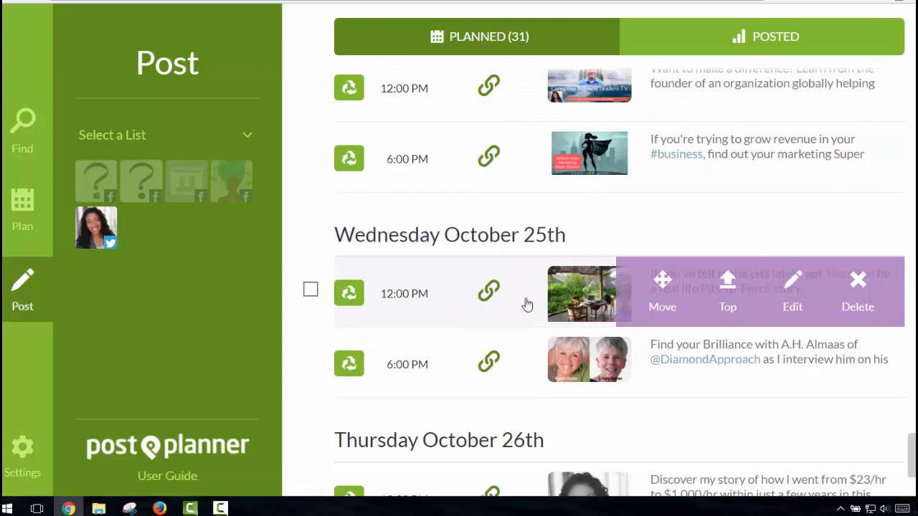
{"action": "left_click", "coordinate": [485, 295]}
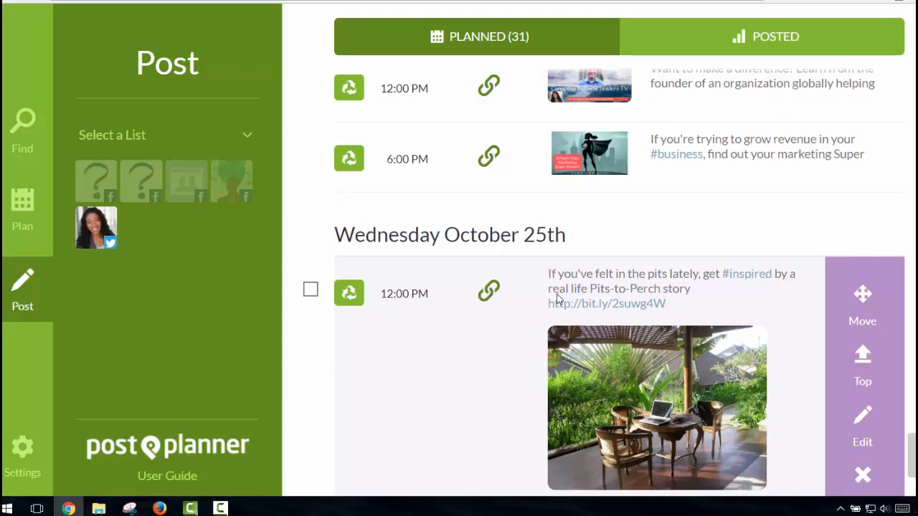
Follow the expanded post's bit.ly link, then return to the Find page's Popular Marketing articles
{"action": "left_click", "coordinate": [634, 304]}
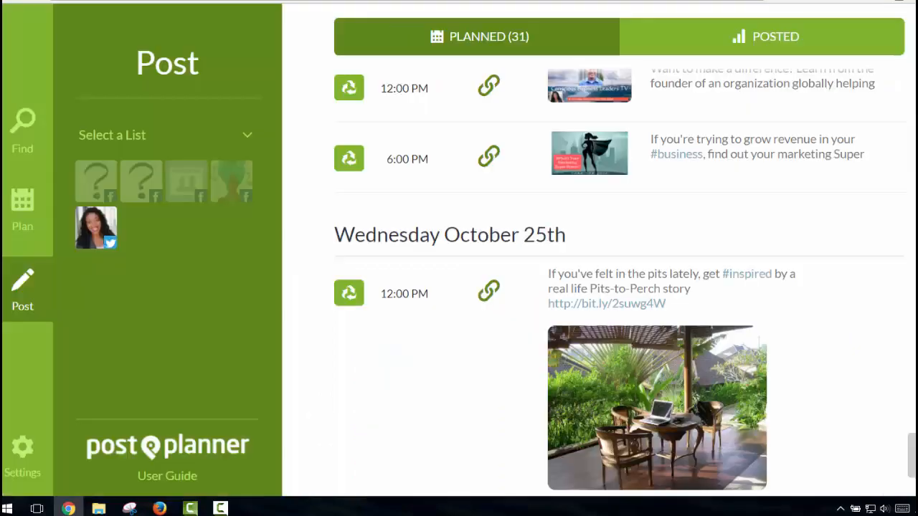
{"action": "left_click", "coordinate": [22, 140]}
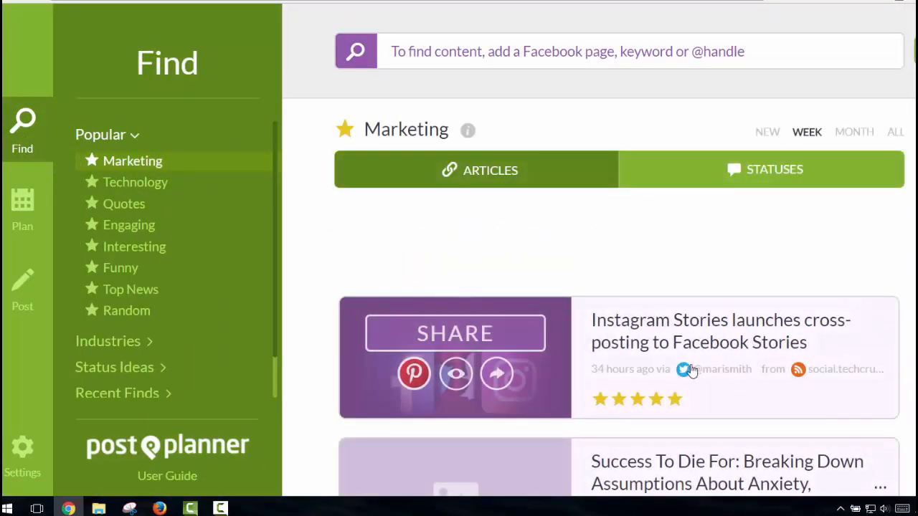
Start a share of the Instagram Stories article, discard it, and switch to Random category articles
{"action": "left_click", "coordinate": [466, 335]}
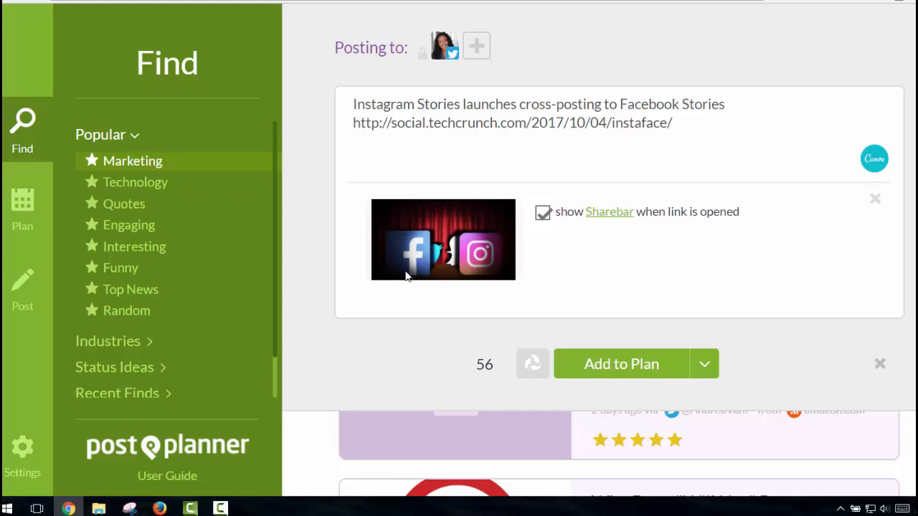
{"action": "left_click", "coordinate": [138, 308]}
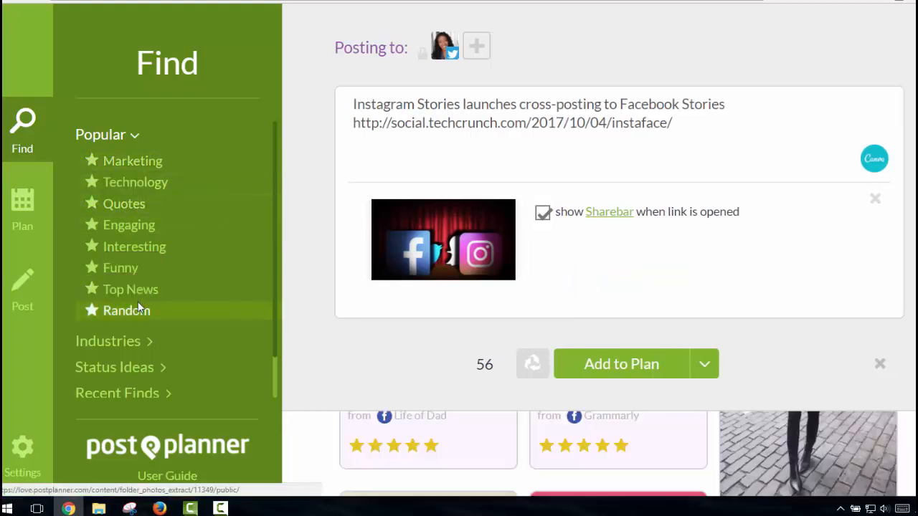
{"action": "left_click", "coordinate": [880, 364]}
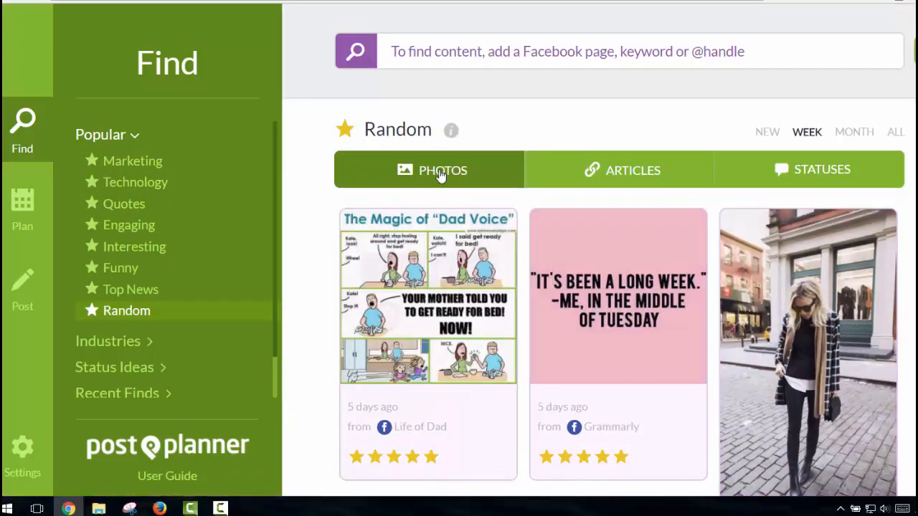
{"action": "left_click", "coordinate": [591, 172]}
Switch the Random category to its status updates and retry loading them
{"action": "left_click", "coordinate": [828, 179]}
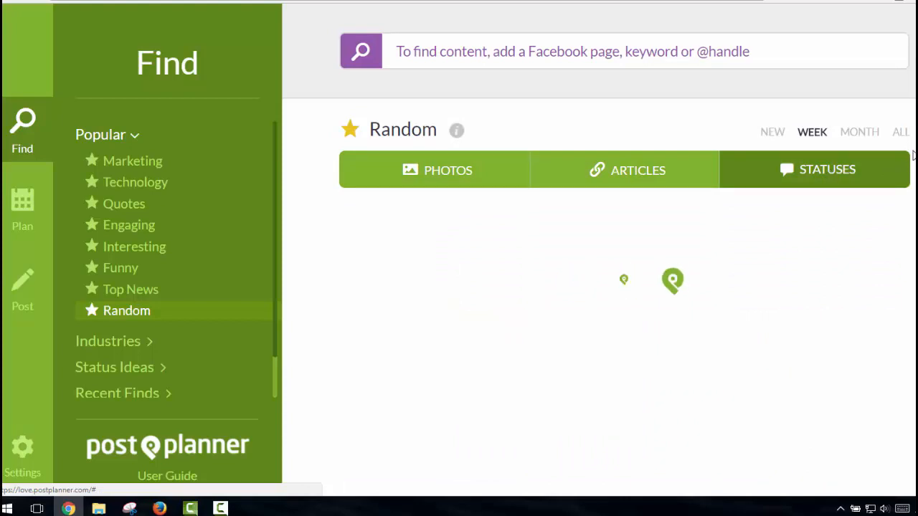
{"action": "left_click", "coordinate": [876, 162]}
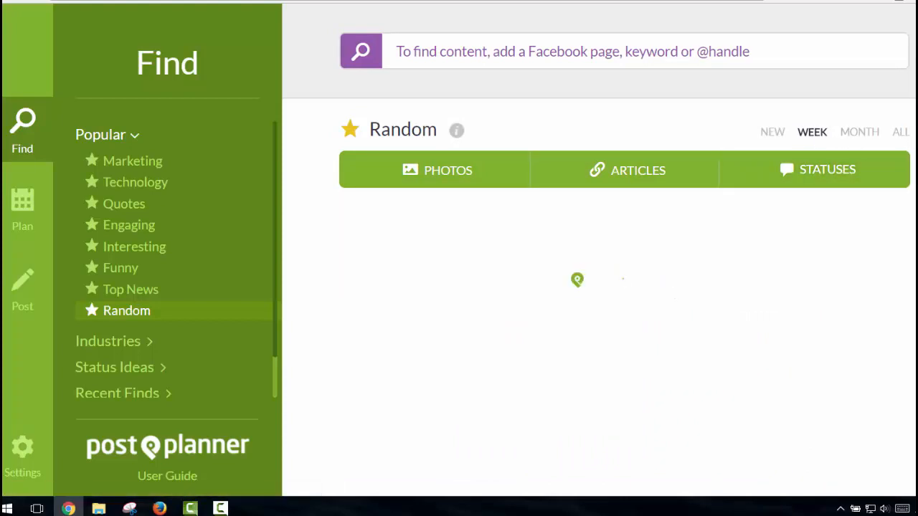